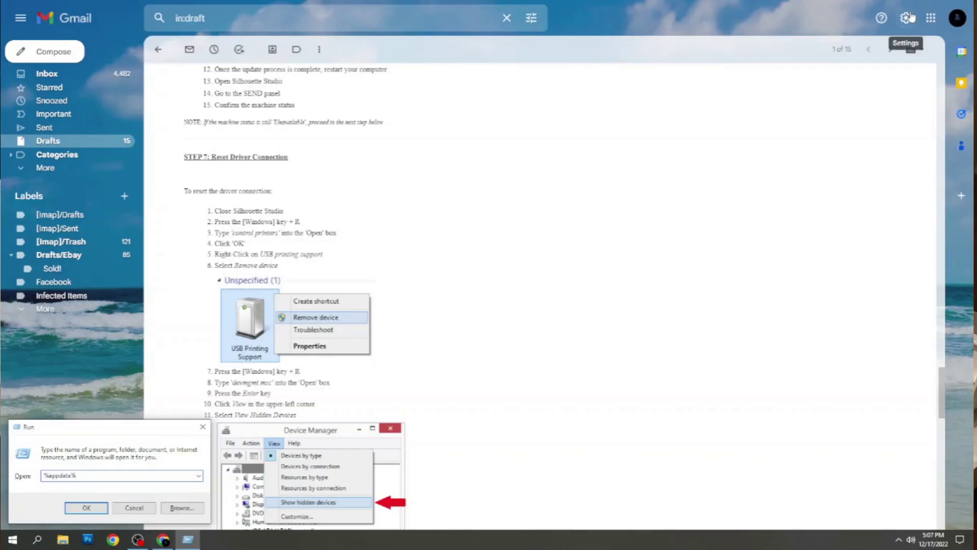
Open the %appdata% Roaming folder in File Explorer from the Run dialog.
key(Return)
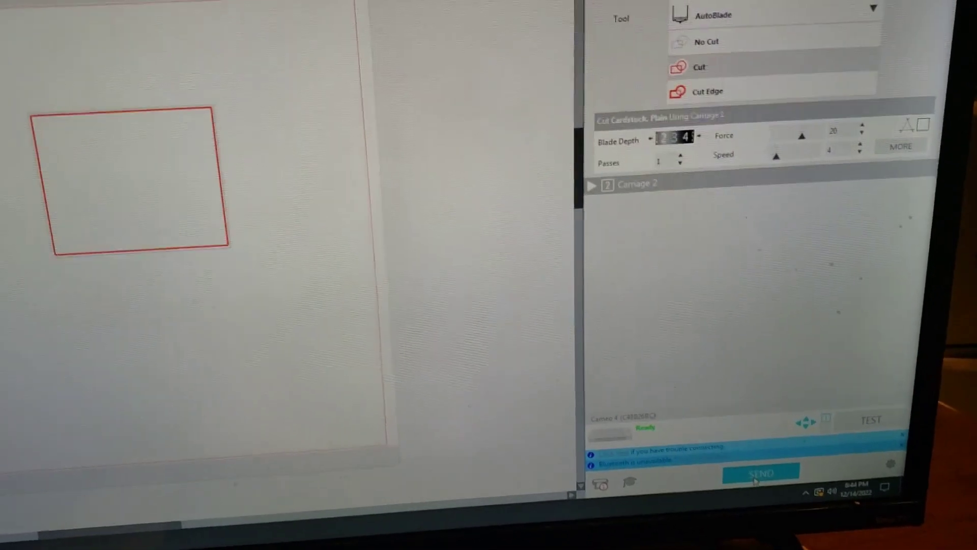
Send the red-outlined rectangle to the Cameo 4, triggering the 'Cutting Mat Too Wide' error.
click(767, 470)
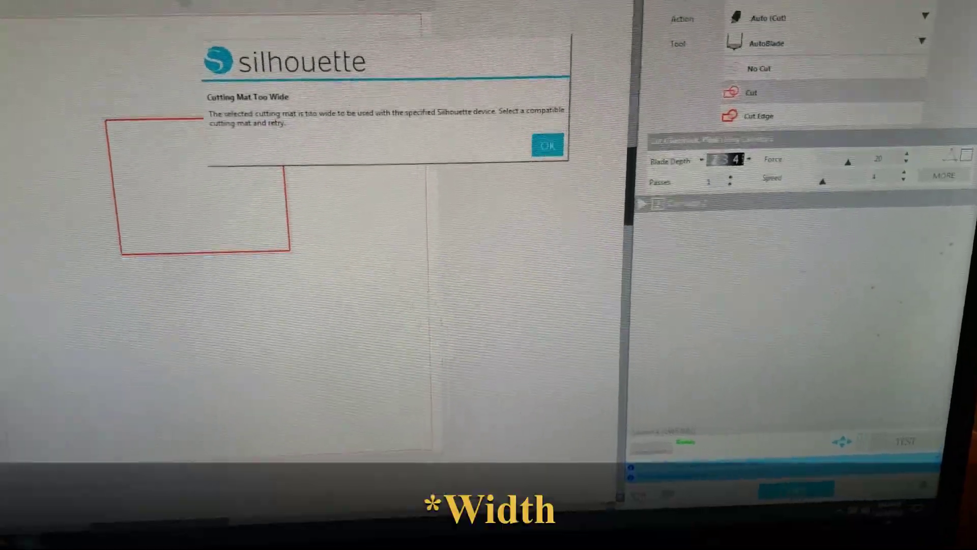